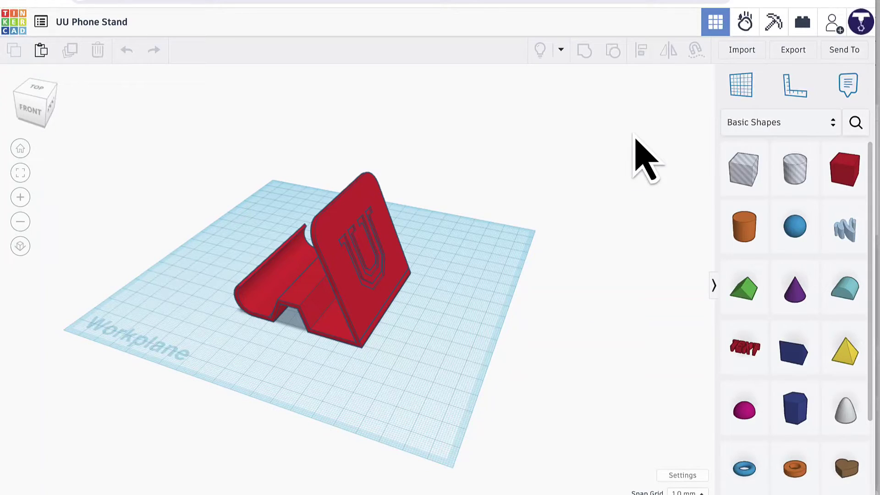
# - Pick the .STL option under For 3D Print in Tinkercad's Export menu
pyautogui.click(793, 52)
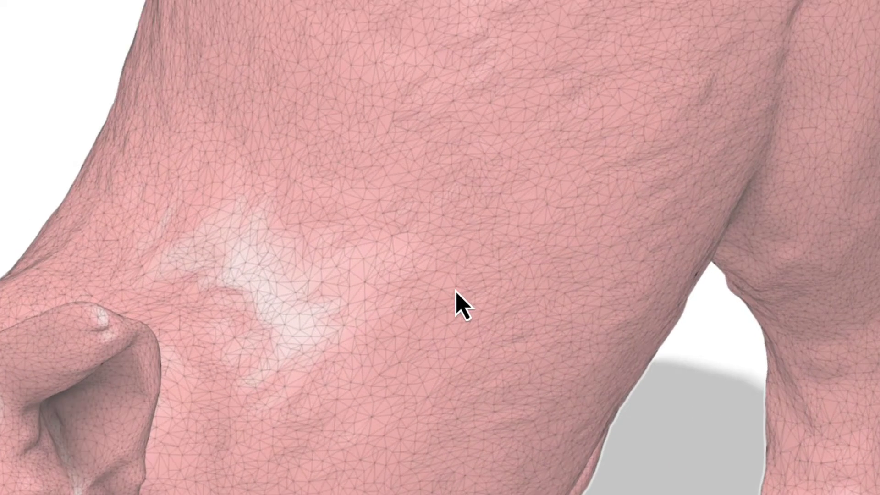
pyautogui.scroll(4, 457, 293)
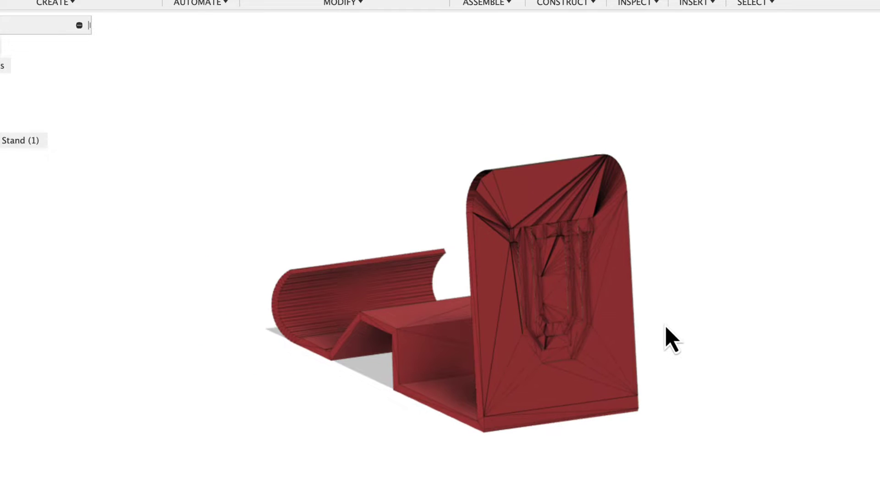
pyautogui.scroll(3, 670, 339)
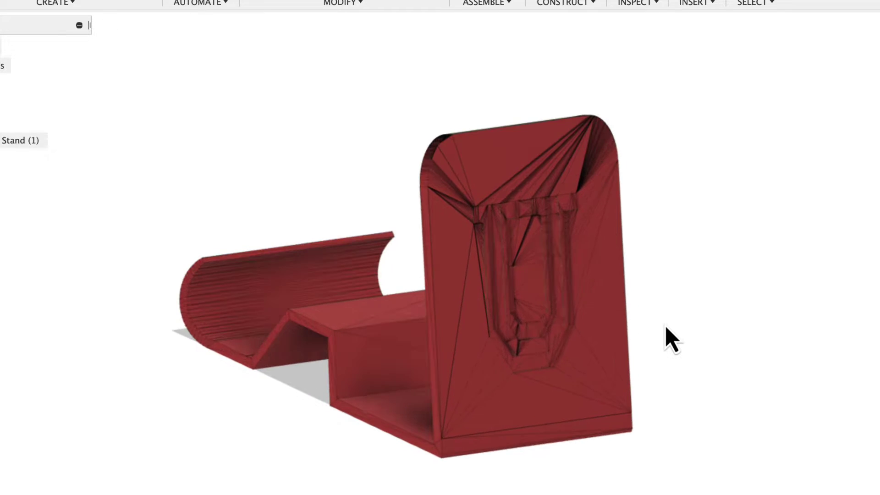
pyautogui.scroll(1, 670, 339)
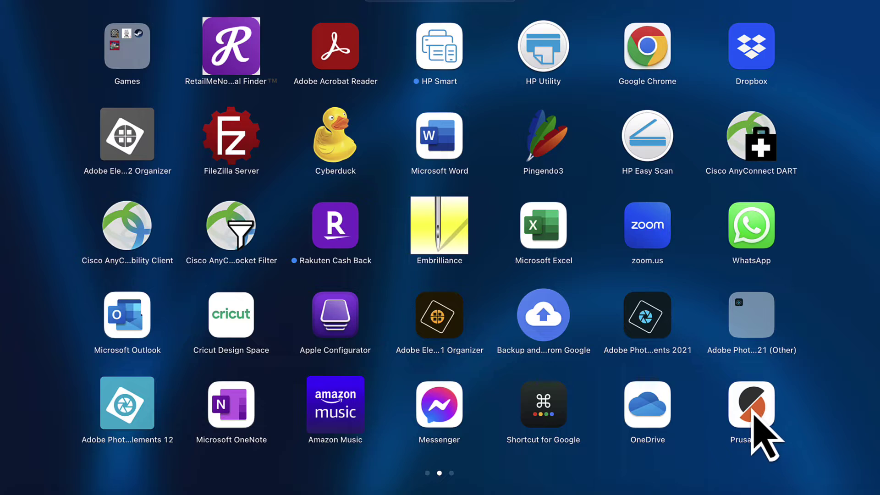
# - Launch PrusaSlicer and orbit to look down at the empty Original Prusa i3 MK3S bed
pyautogui.click(752, 408)
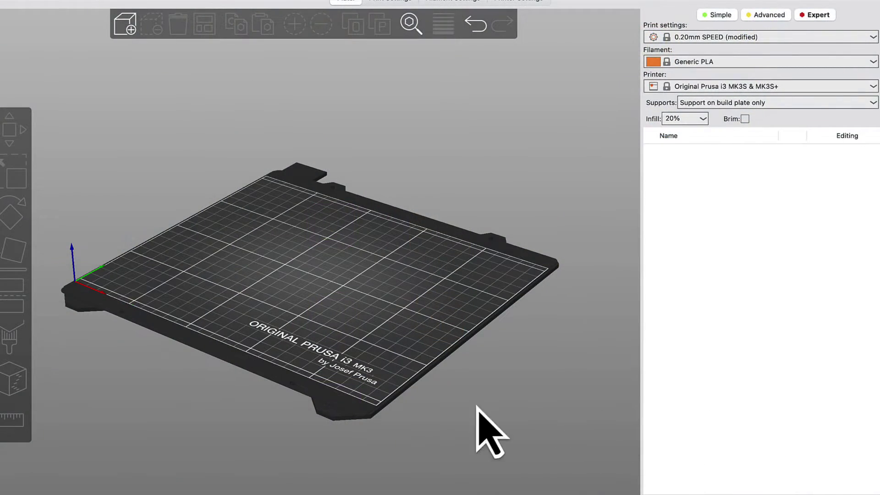
pyautogui.moveTo(310, 378); pyautogui.dragTo(338, 412)
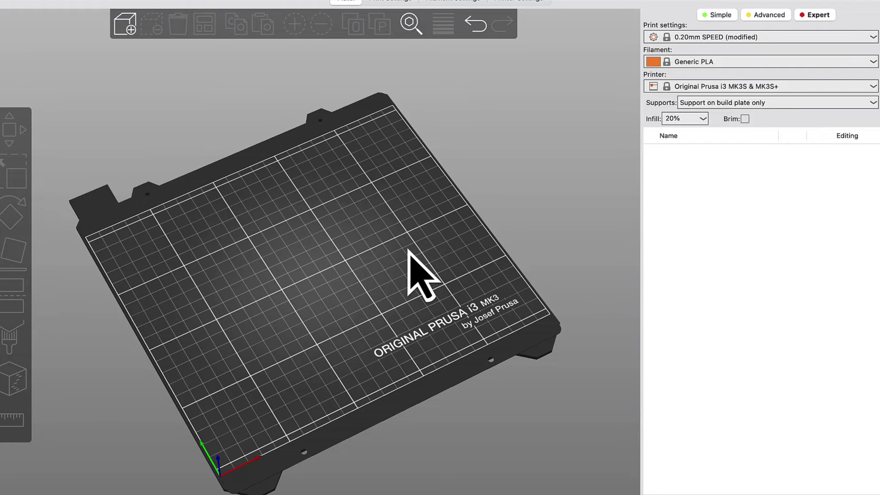
# - Add UU Phone Stand (2).stl from Downloads to the plate and orbit around it
pyautogui.click(126, 26)
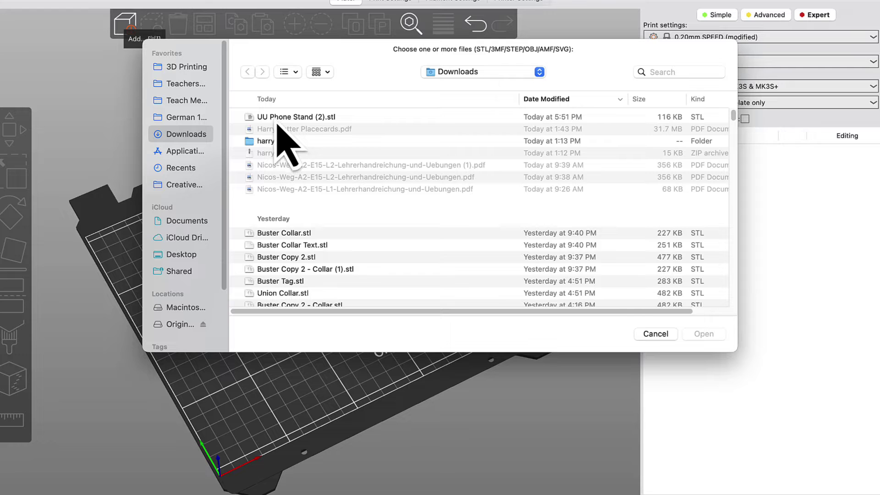
pyautogui.click(277, 120)
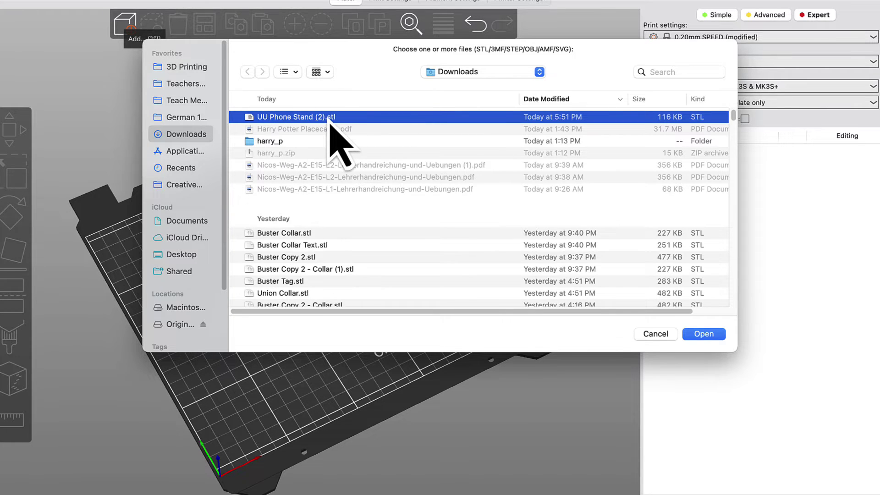
pyautogui.click(711, 339)
pyautogui.moveTo(394, 335); pyautogui.dragTo(429, 250)
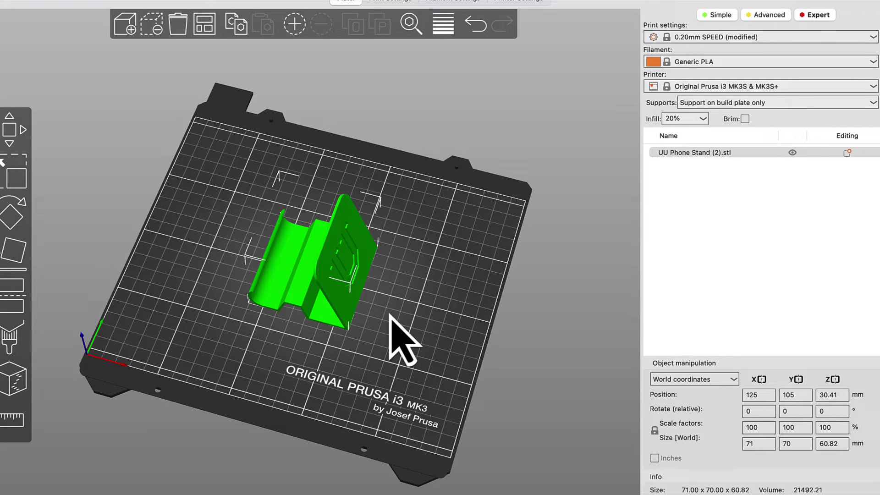
pyautogui.moveTo(352, 360); pyautogui.dragTo(365, 343)
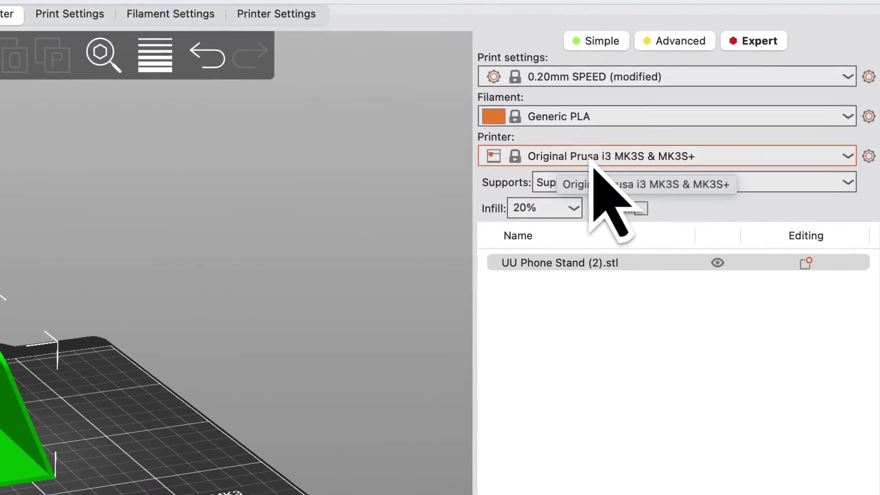
pyautogui.click(555, 174)
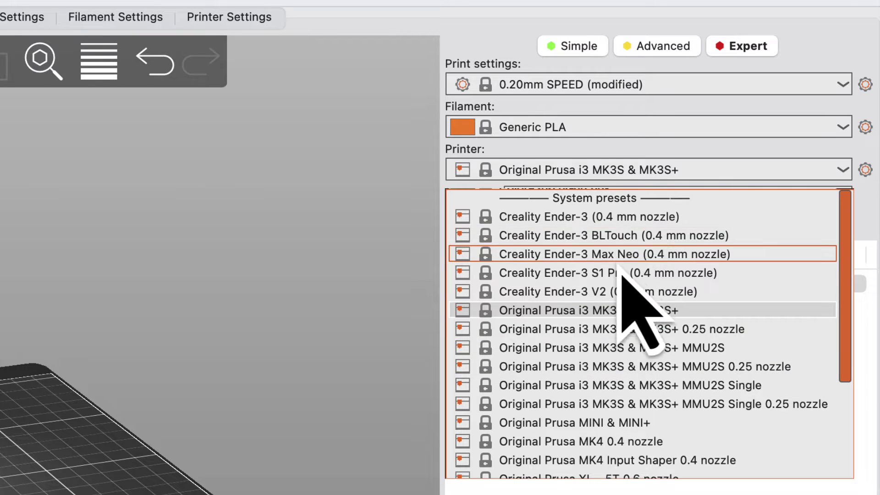
pyautogui.scroll(-1, 847, 316)
pyautogui.scroll(-3, 847, 312)
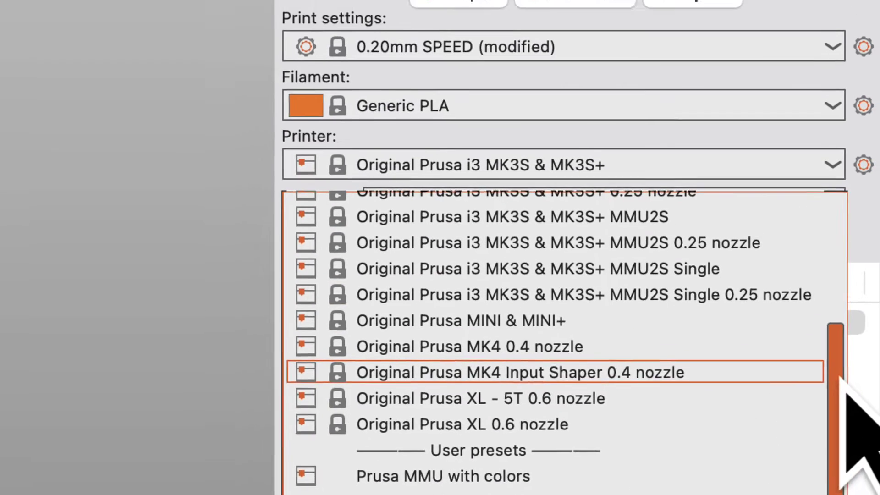
pyautogui.scroll(5, 848, 202)
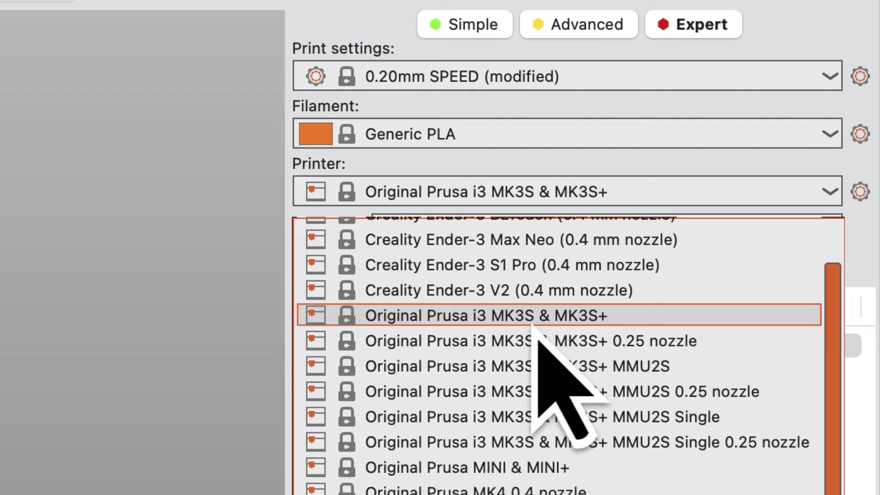
pyautogui.click(477, 324)
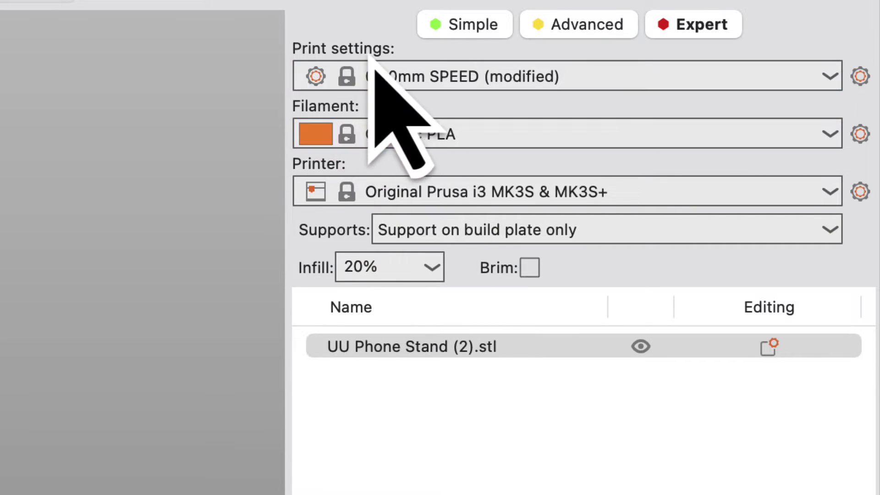
pyautogui.click(395, 79)
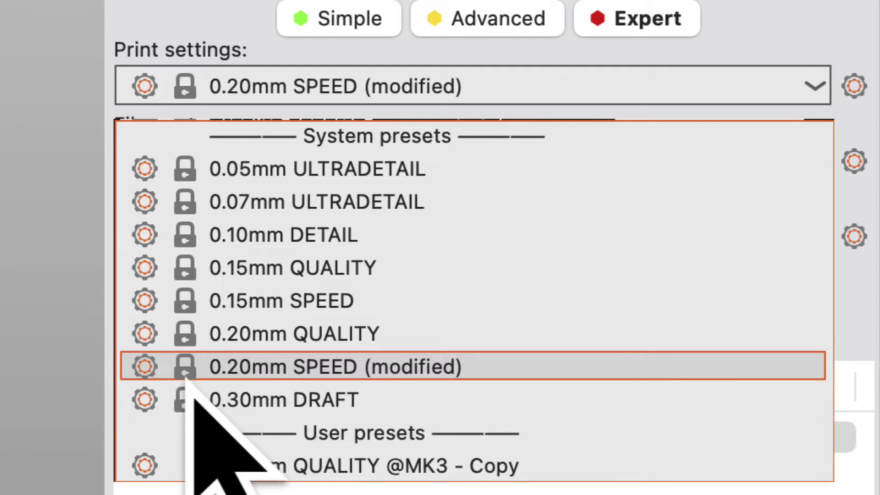
pyautogui.click(360, 367)
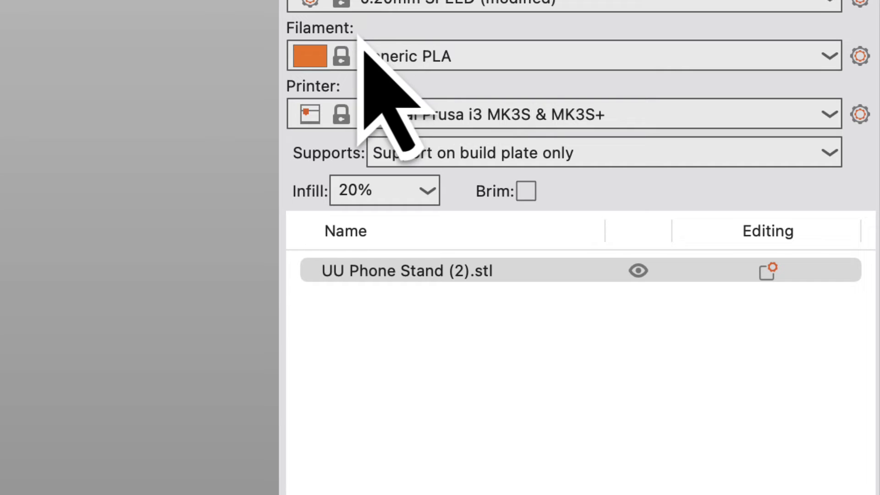
pyautogui.click(414, 59)
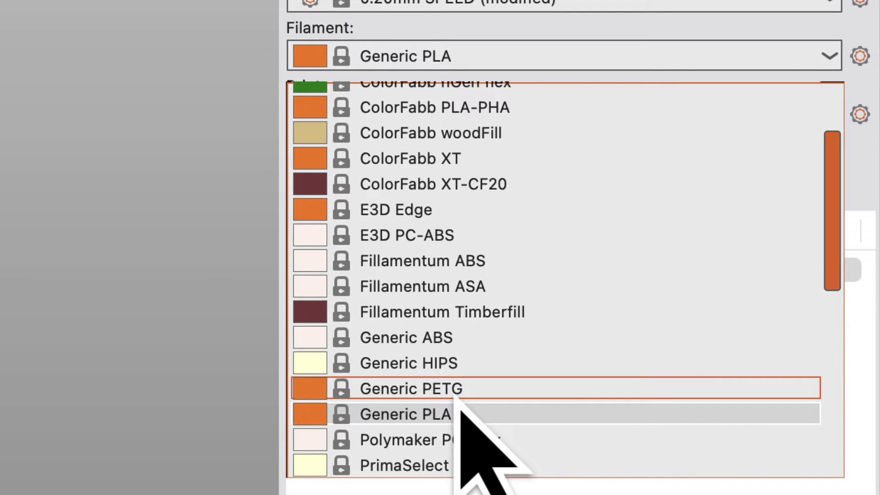
pyautogui.click(439, 415)
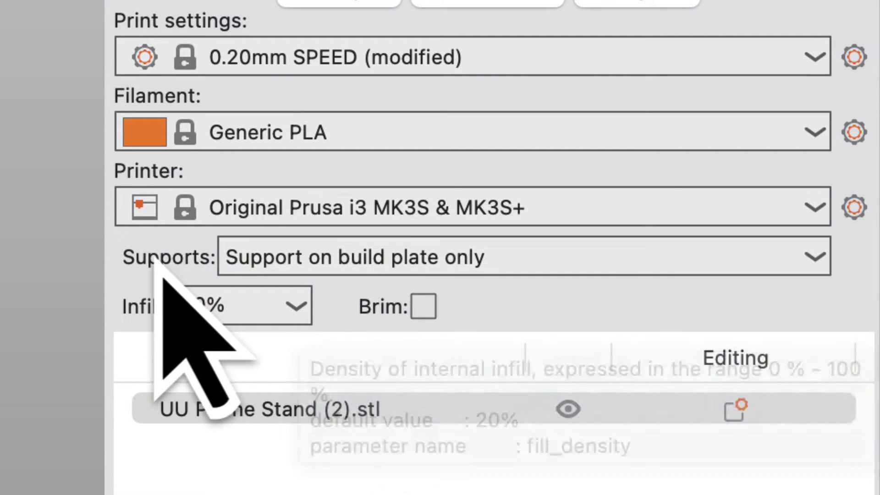
pyautogui.moveTo(302, 271)
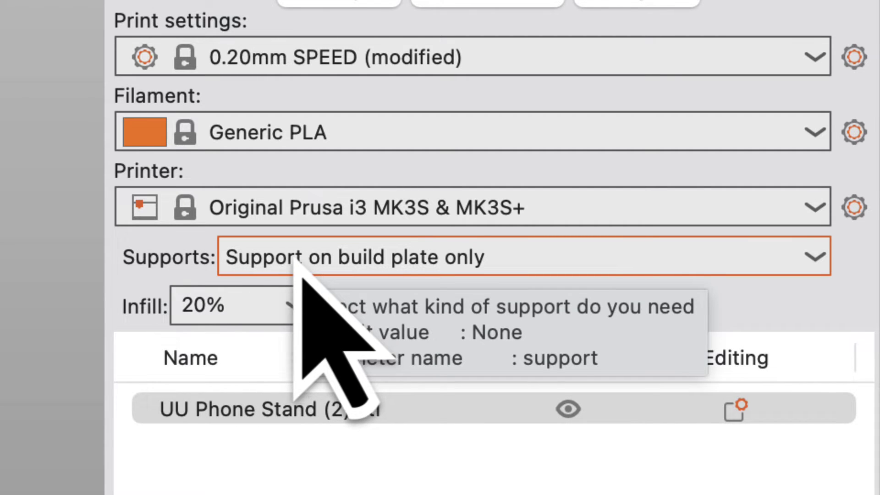
pyautogui.click(315, 274)
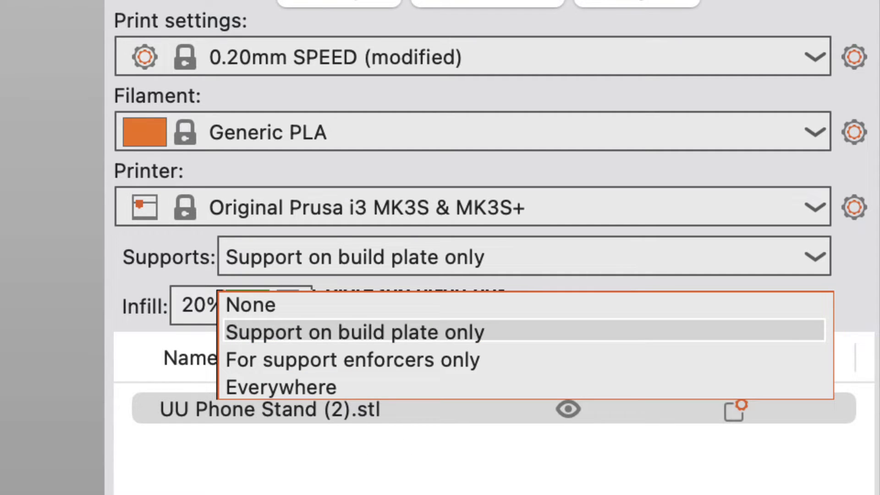
pyautogui.click(268, 331)
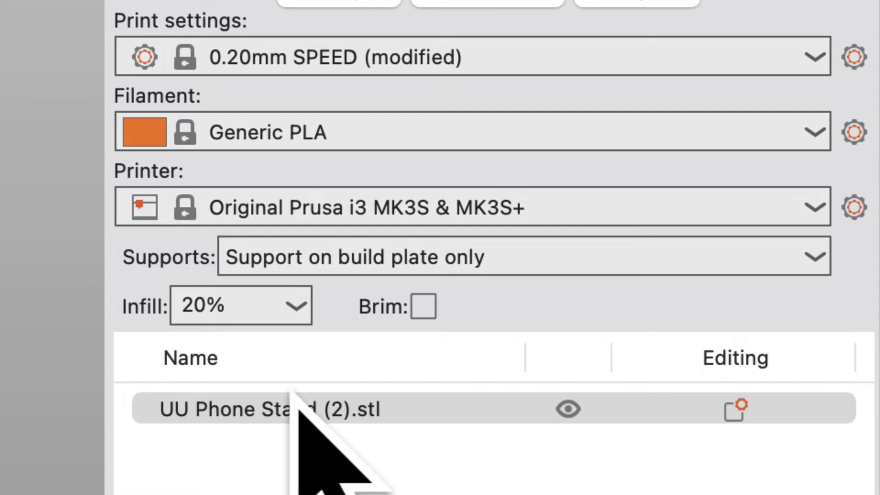
# - Keep infill at 20% and lay the phone stand on a face, then inspect it
pyautogui.click(298, 308)
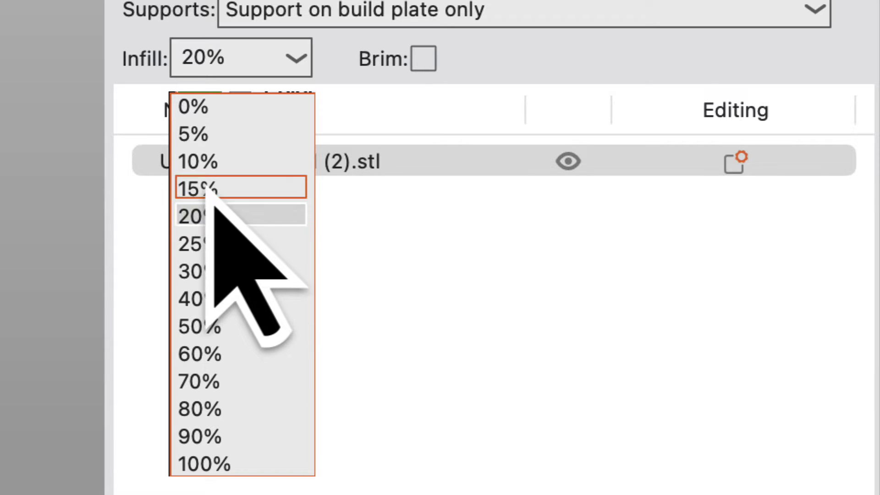
pyautogui.click(202, 224)
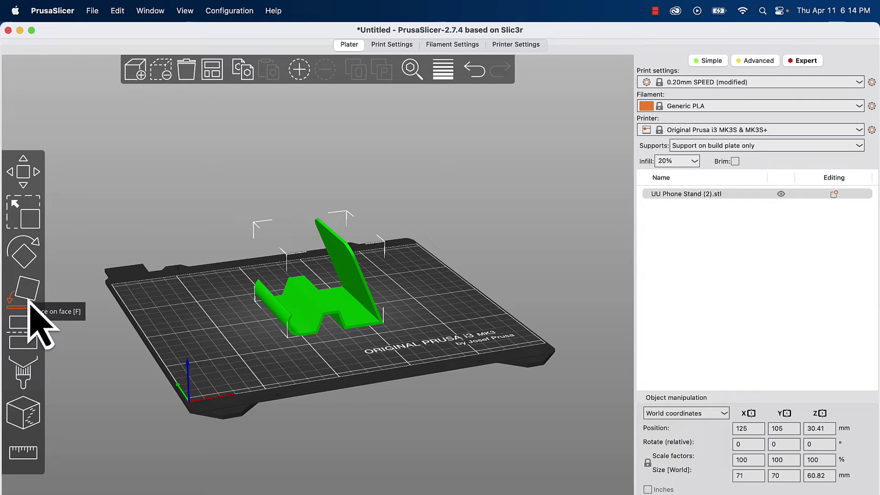
pyautogui.click(28, 296)
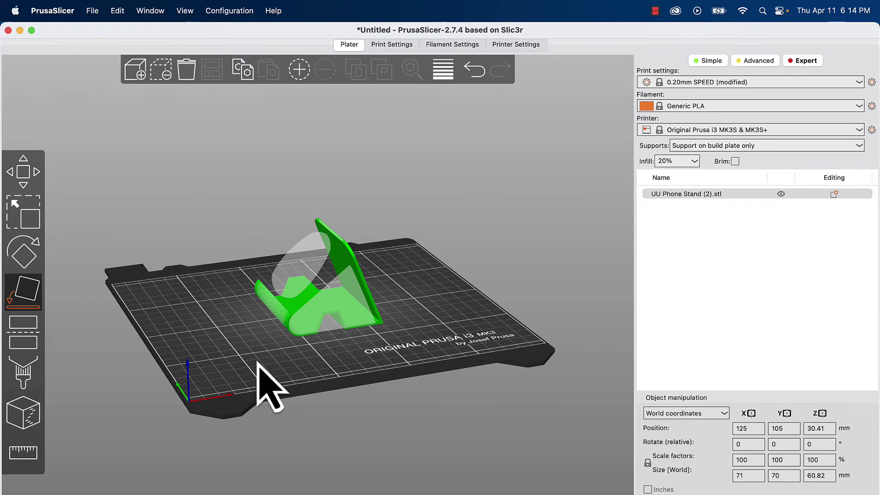
pyautogui.moveTo(284, 373)
pyautogui.mouseDown()
pyautogui.moveTo(291, 383)
pyautogui.moveTo(277, 366)
pyautogui.moveTo(275, 374)
pyautogui.mouseUp()
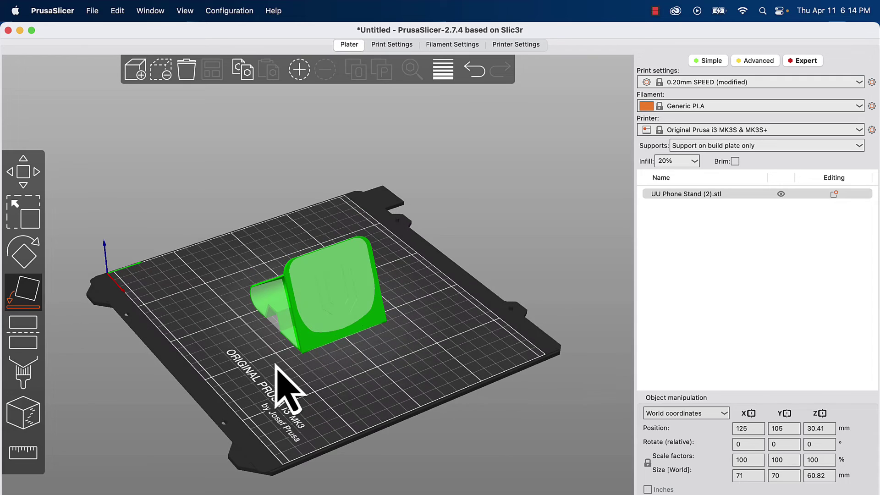
pyautogui.click(280, 316)
pyautogui.moveTo(295, 369); pyautogui.dragTo(351, 372)
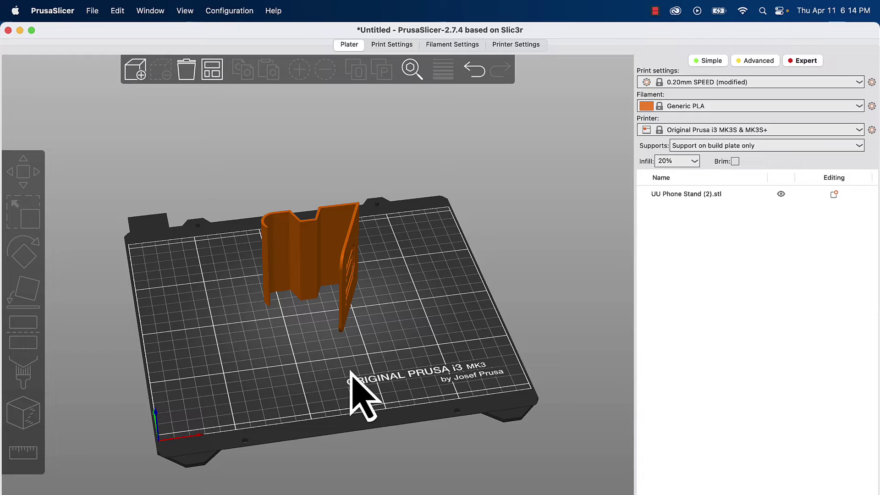
pyautogui.moveTo(335, 366)
pyautogui.mouseDown()
pyautogui.moveTo(318, 373)
pyautogui.moveTo(338, 374)
pyautogui.mouseUp()
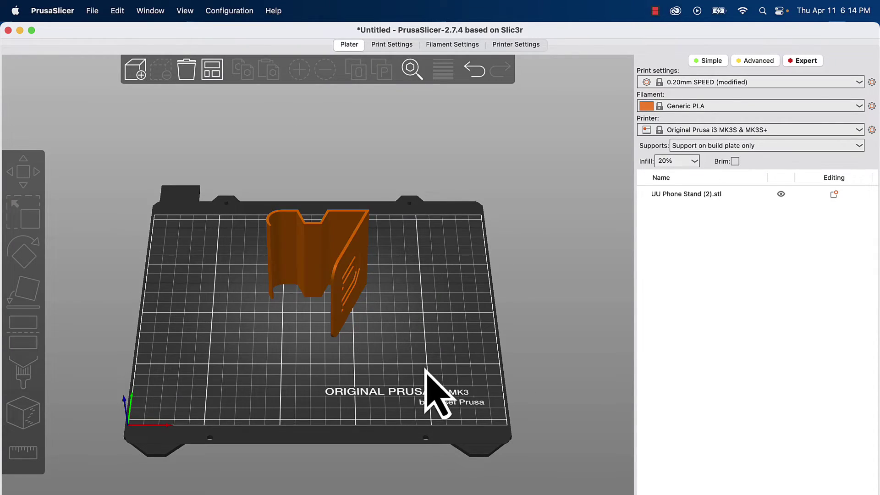
pyautogui.moveTo(428, 367); pyautogui.dragTo(405, 371)
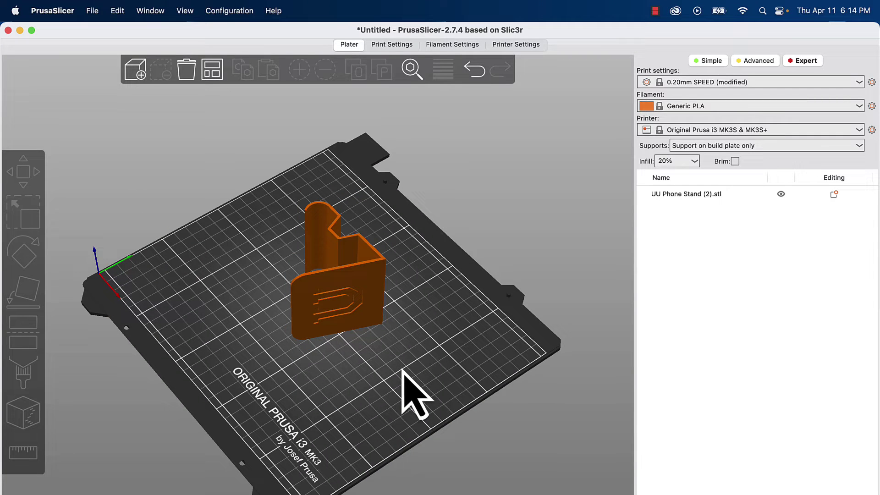
pyautogui.click(374, 316)
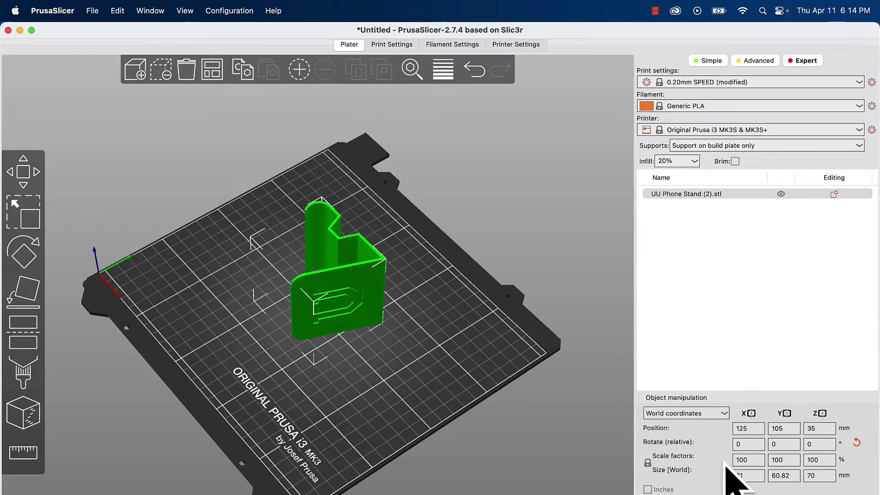
pyautogui.click(753, 463)
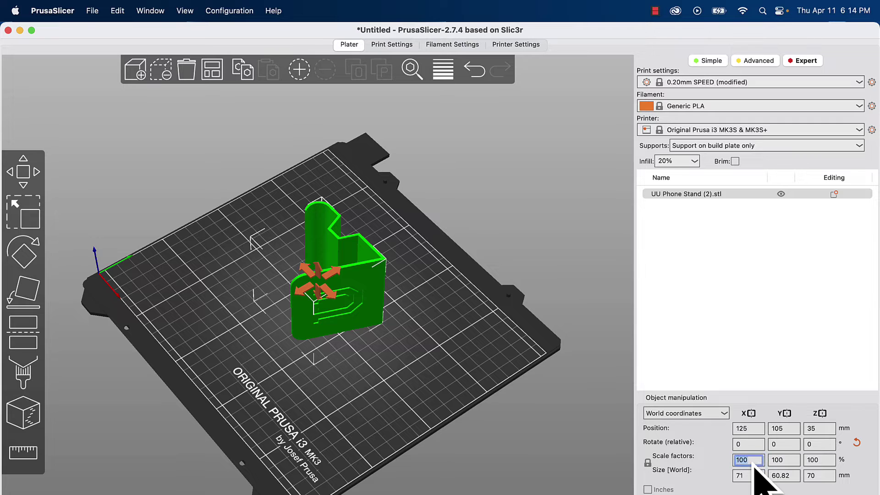
pyautogui.write('50')
pyautogui.press('Return')
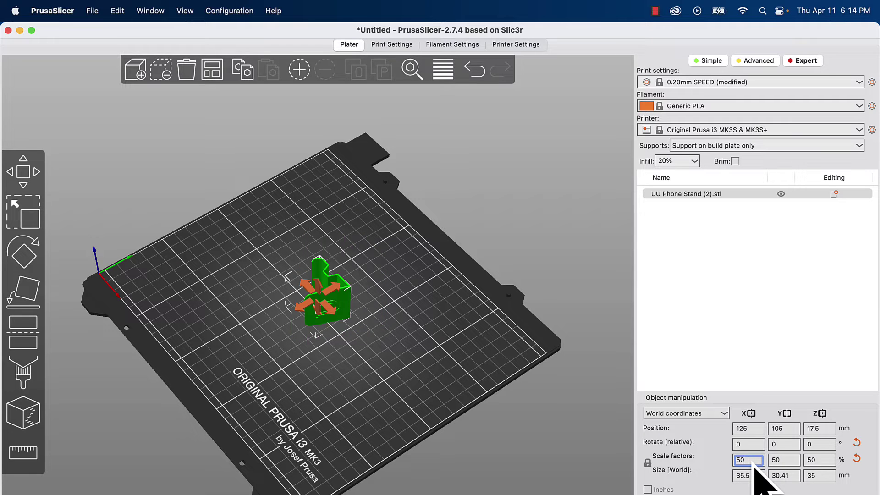
pyautogui.scroll(4, 422, 392)
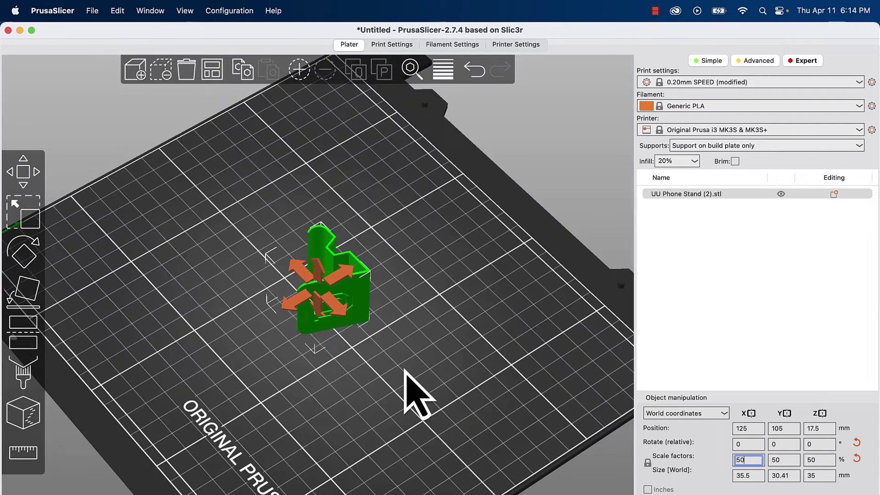
pyautogui.moveTo(411, 370); pyautogui.dragTo(432, 373)
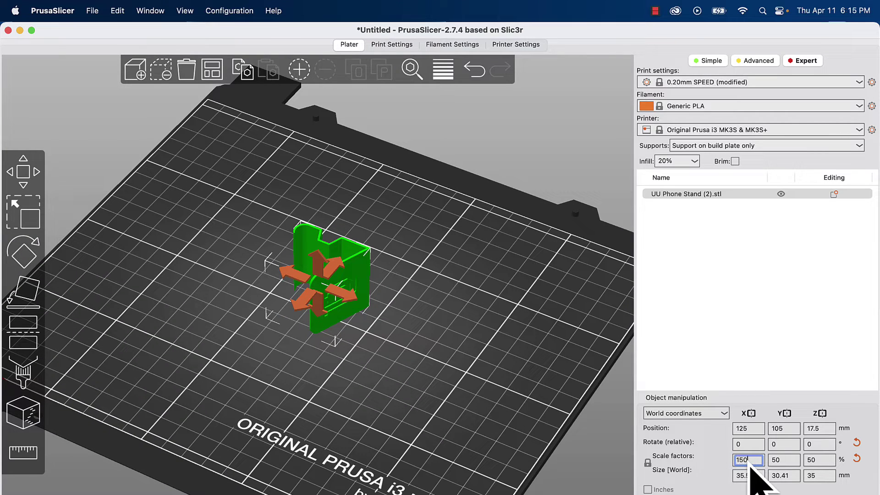
pyautogui.press('Return')
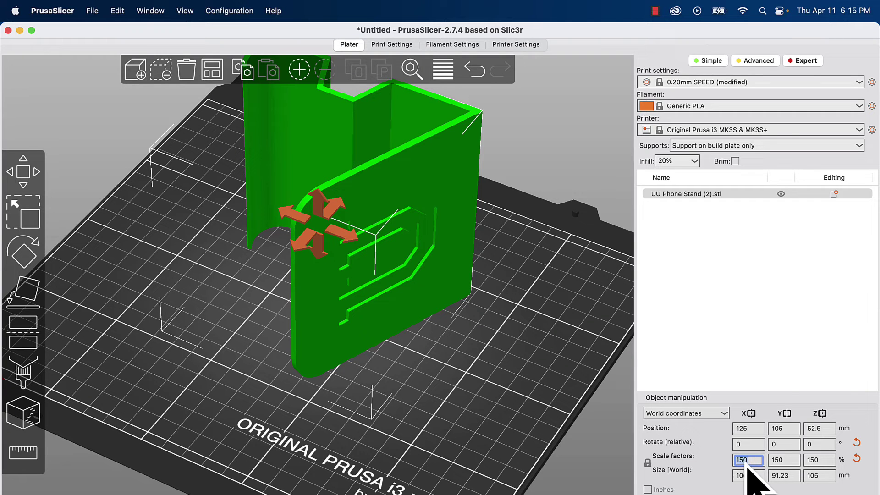
pyautogui.write('100')
pyautogui.press('Return')
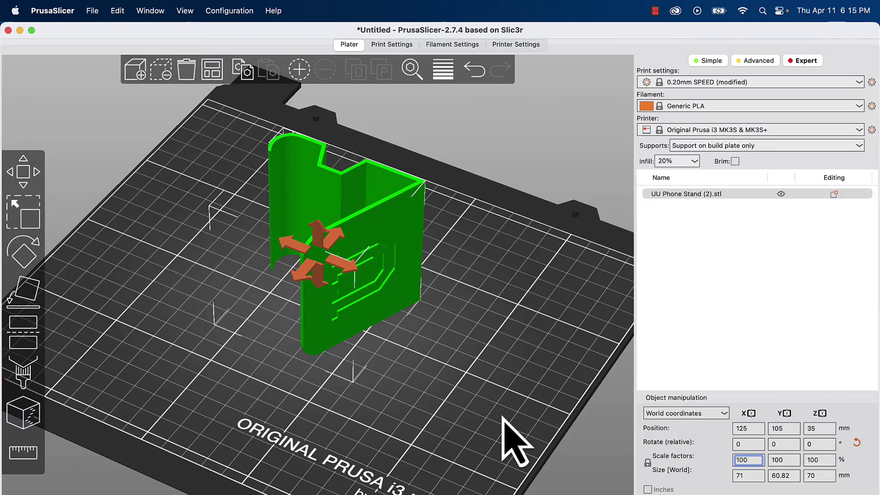
pyautogui.moveTo(503, 417)
pyautogui.mouseDown()
pyautogui.moveTo(482, 426)
pyautogui.moveTo(506, 417)
pyautogui.mouseUp()
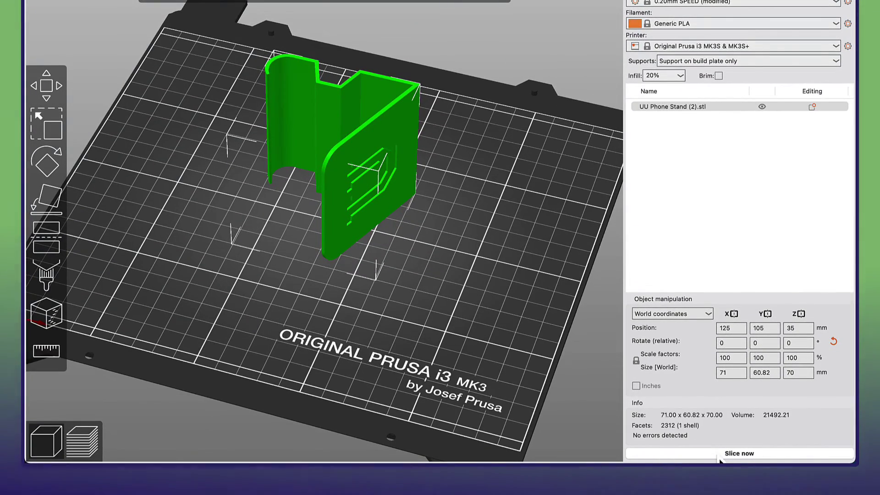
# - Slice the phone stand and scrub the layer slider through 5.20 mm, 6.40 mm and all layers
pyautogui.click(720, 454)
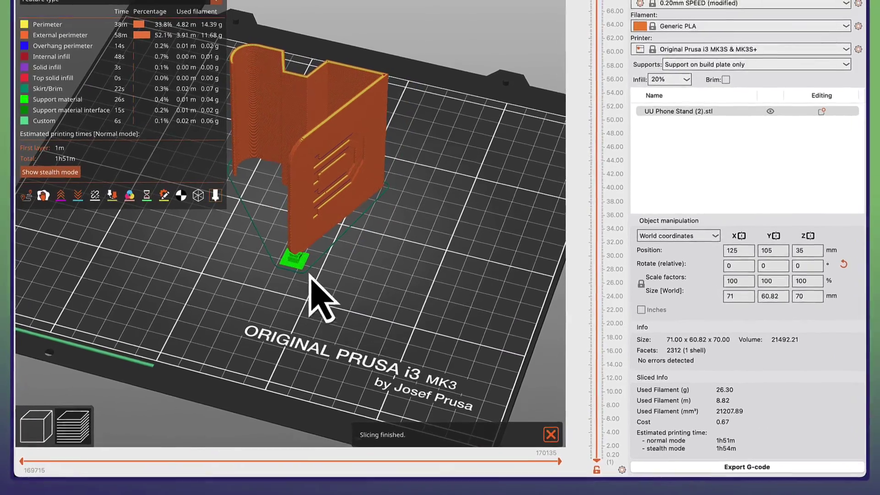
pyautogui.moveTo(310, 275); pyautogui.dragTo(321, 271)
pyautogui.moveTo(608, 20); pyautogui.dragTo(589, 483)
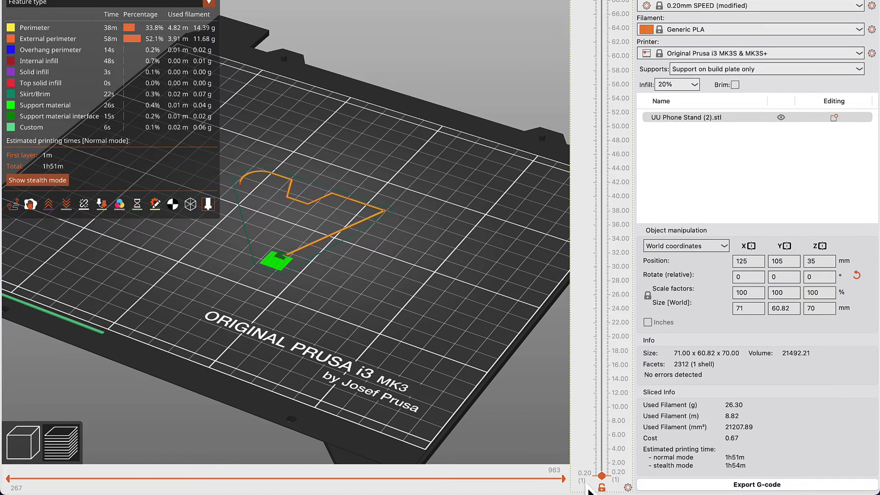
pyautogui.scroll(5, 298, 275)
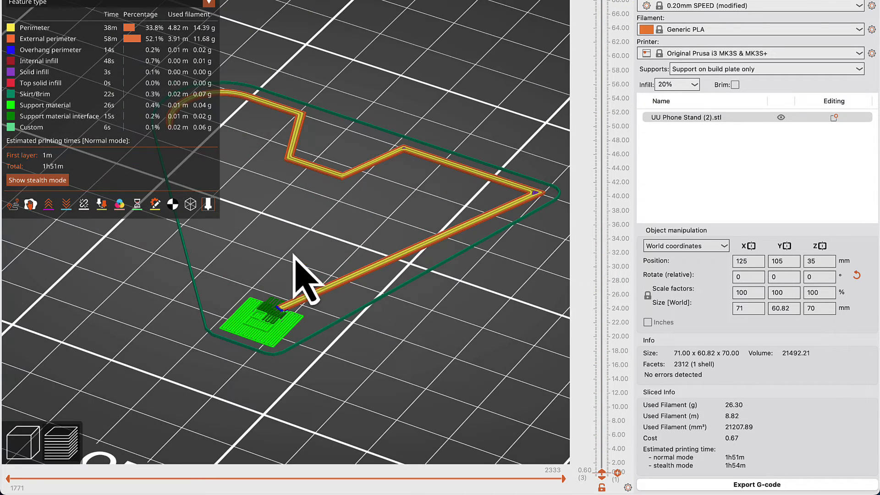
pyautogui.moveTo(604, 477); pyautogui.dragTo(612, 202)
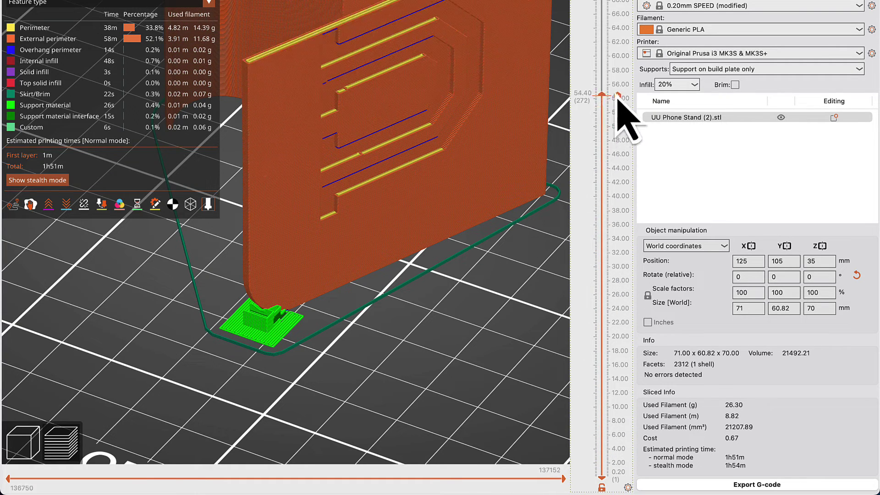
pyautogui.moveTo(617, 85); pyautogui.dragTo(603, 9)
pyautogui.scroll(-5, 418, 275)
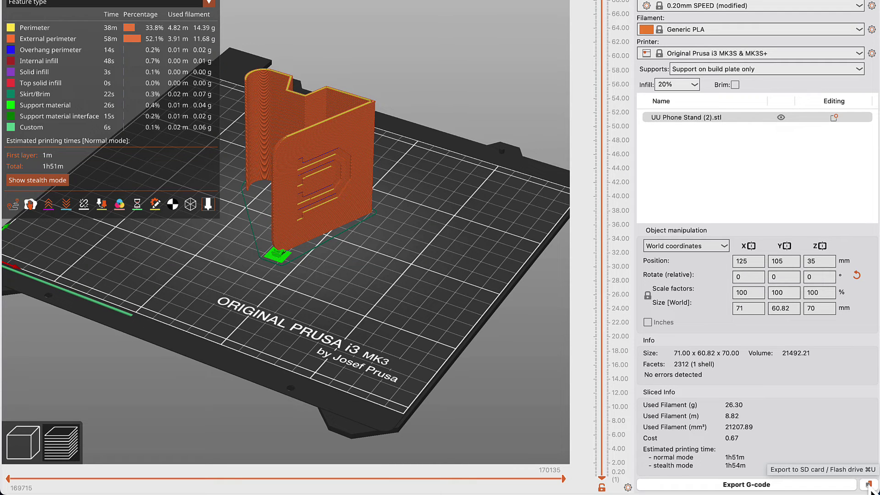
# - Save UU Phone Stand (2)_0.2mm_PLA_MK3S_1h51m.gcode to PRUSAI3MK3, replacing the existing file
pyautogui.click(869, 485)
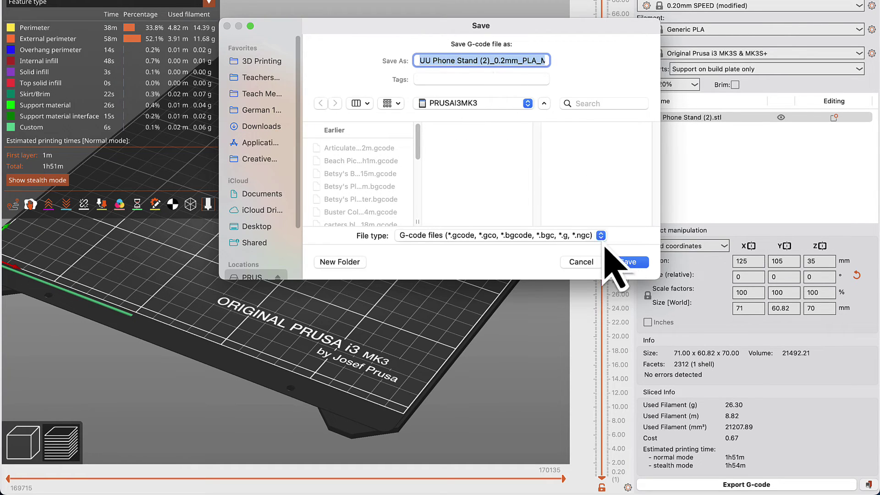
pyautogui.click(628, 266)
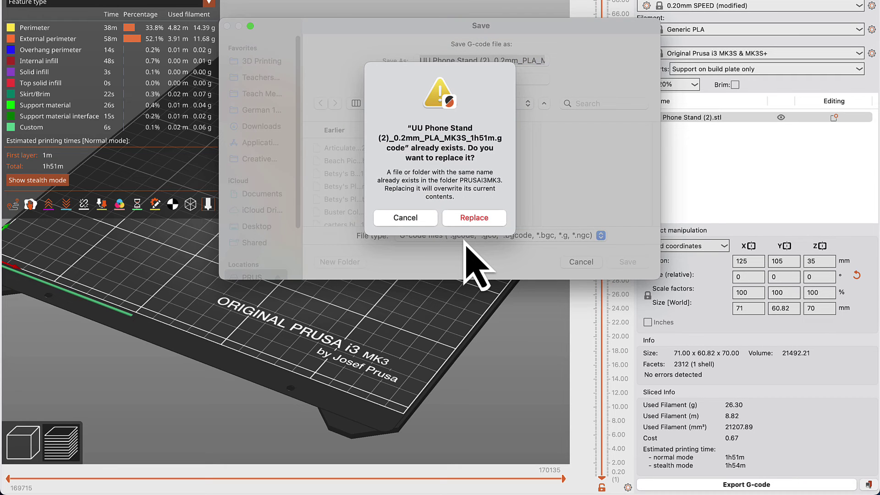
pyautogui.click(468, 219)
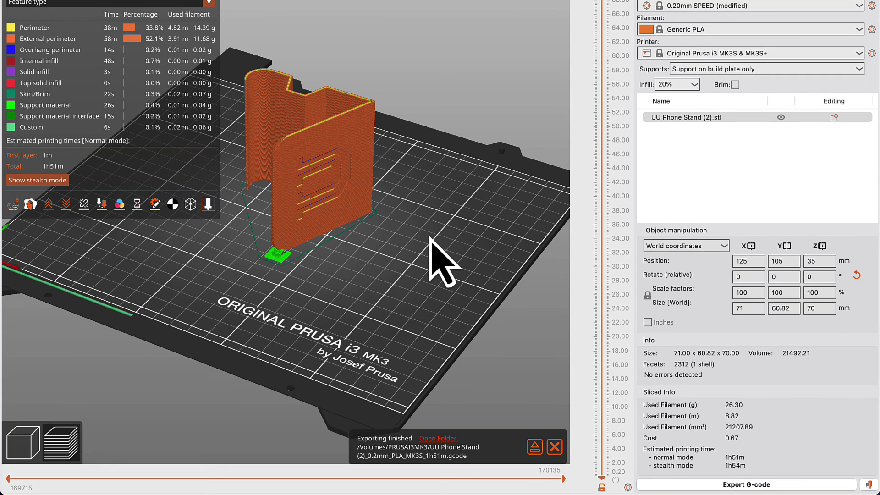
# - Eject the PRUSAI3MK3 drive and close the Successfully unmounted notification
pyautogui.click(534, 450)
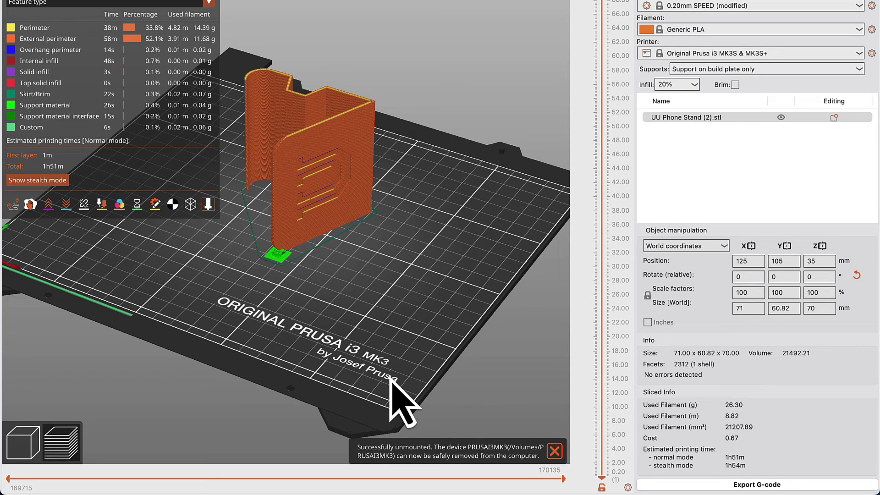
pyautogui.click(556, 454)
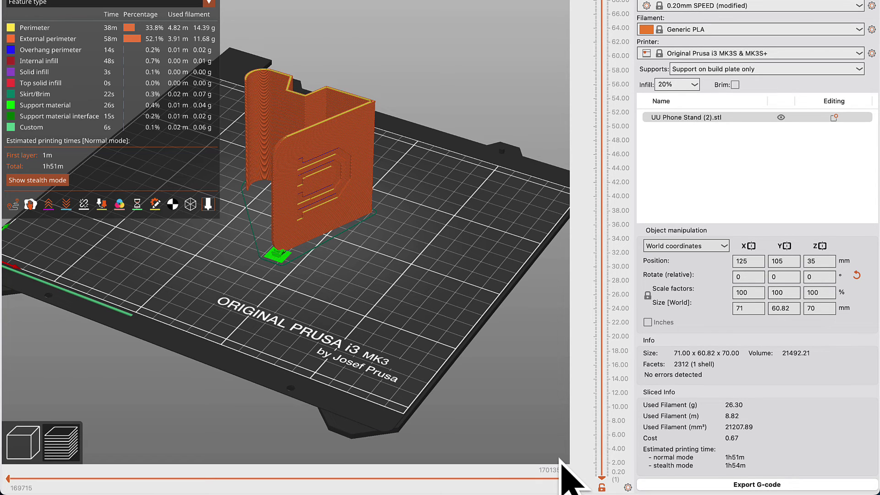